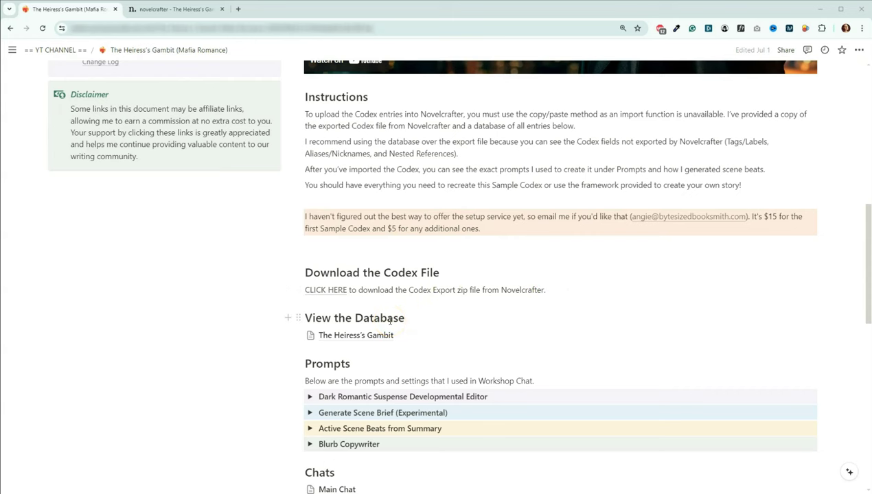
Open The Heiress's Gambit database, look through all its Codex entries, and return to the main sample Codex page.
left_click(357, 337)
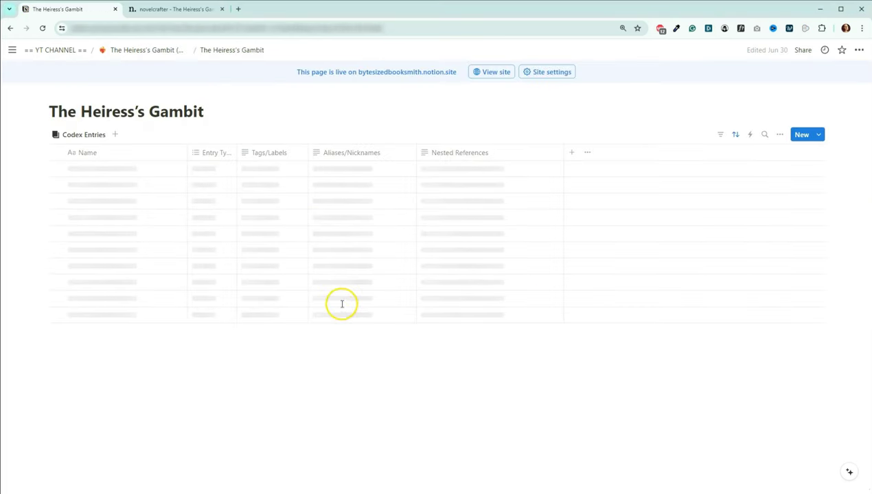
scroll(149, 168, "down", 1)
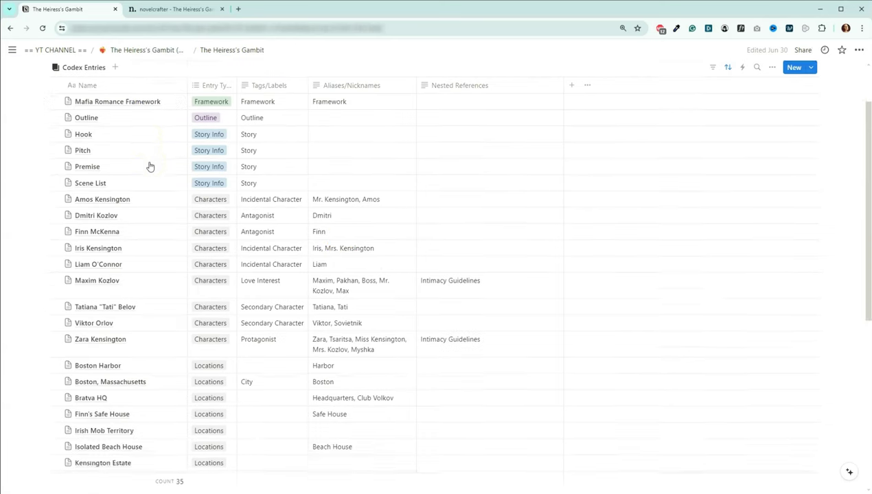
scroll(150, 167, "down", 5)
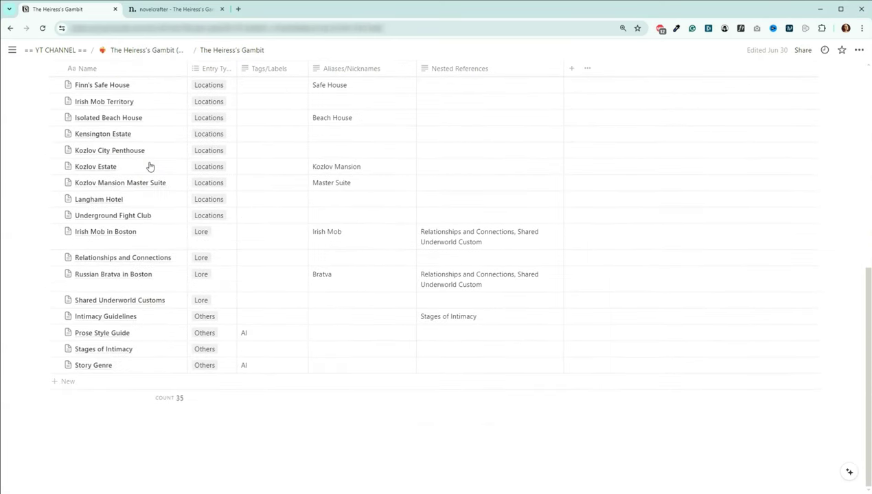
scroll(149, 167, "up", 5)
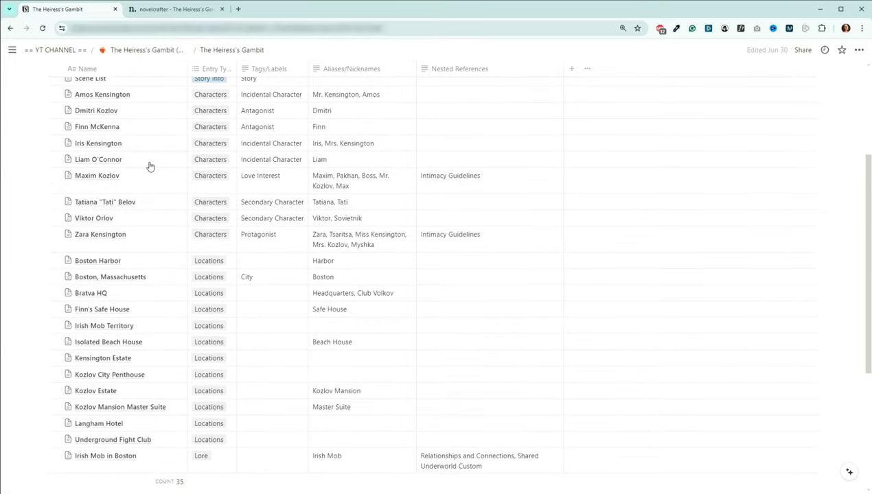
scroll(150, 167, "down", 5)
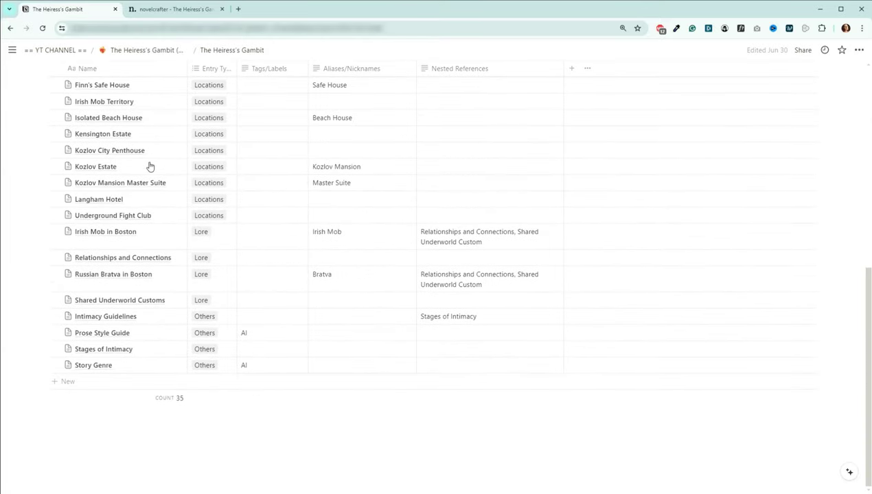
scroll(150, 167, "up", 5)
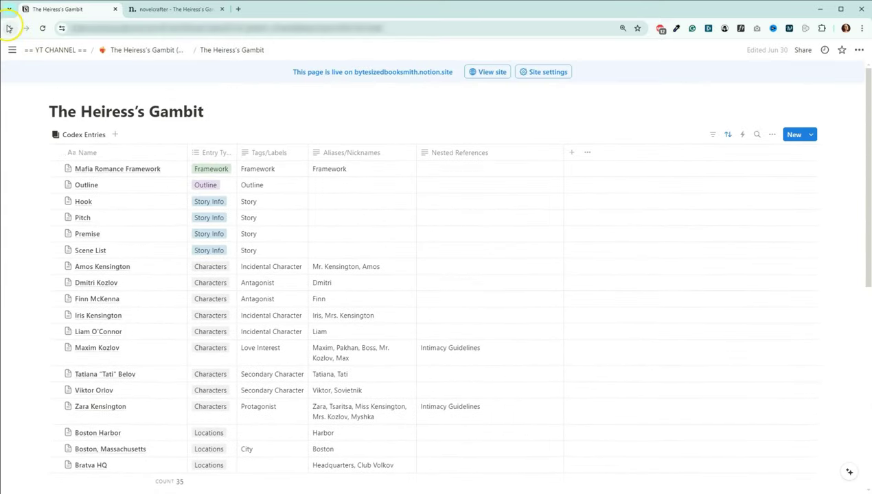
left_click(9, 28)
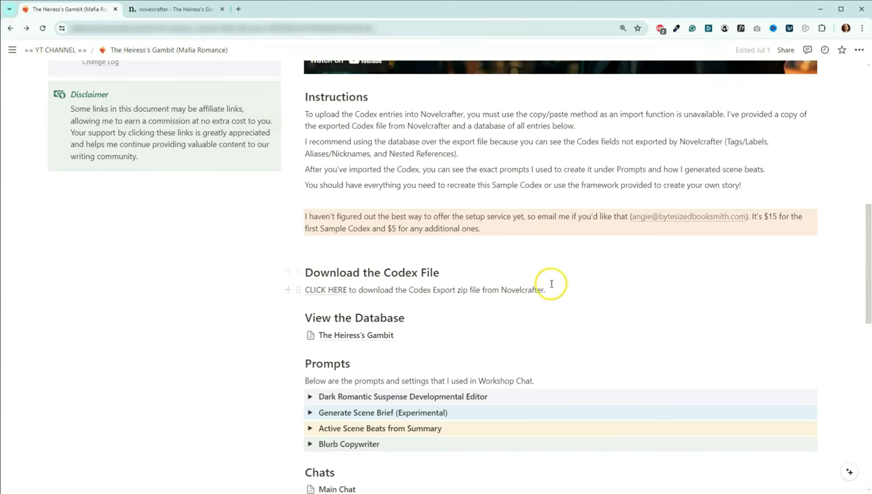
Expand the Dark Romantic Suspense Developmental Editor prompt to view its model and code, and collapse it again.
scroll(556, 284, "down", 3)
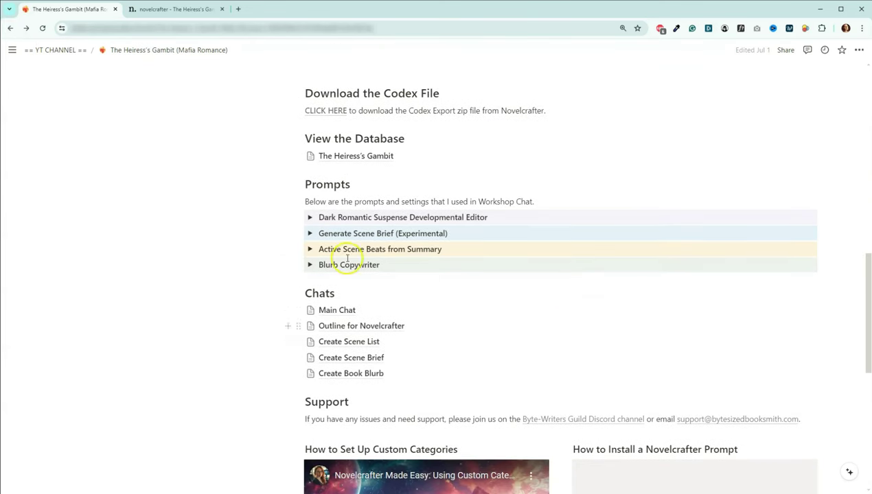
left_click(309, 217)
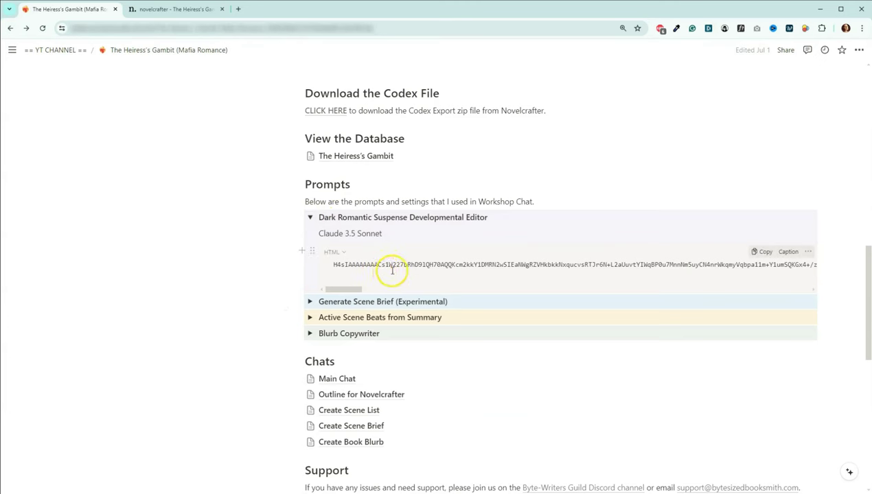
left_click(309, 217)
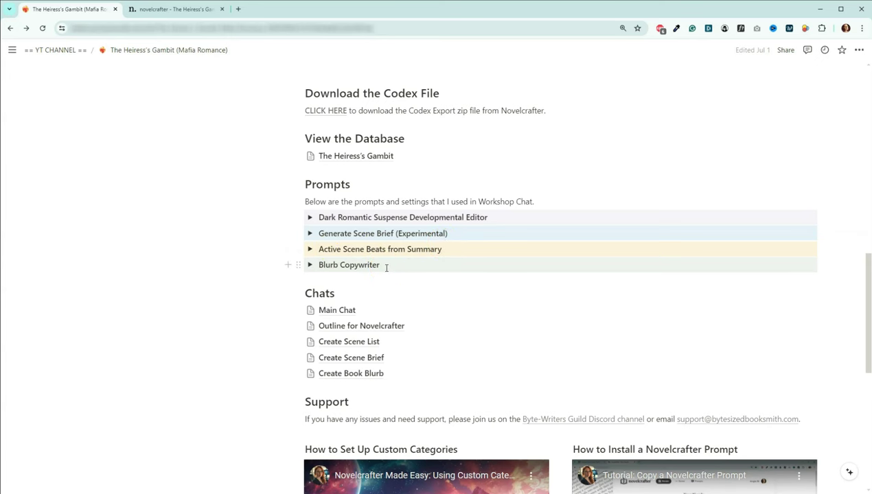
View the prompt and model named in the Main Chat and Outline for Novelcrafter chats, returning to the main page.
scroll(276, 308, "down", 2)
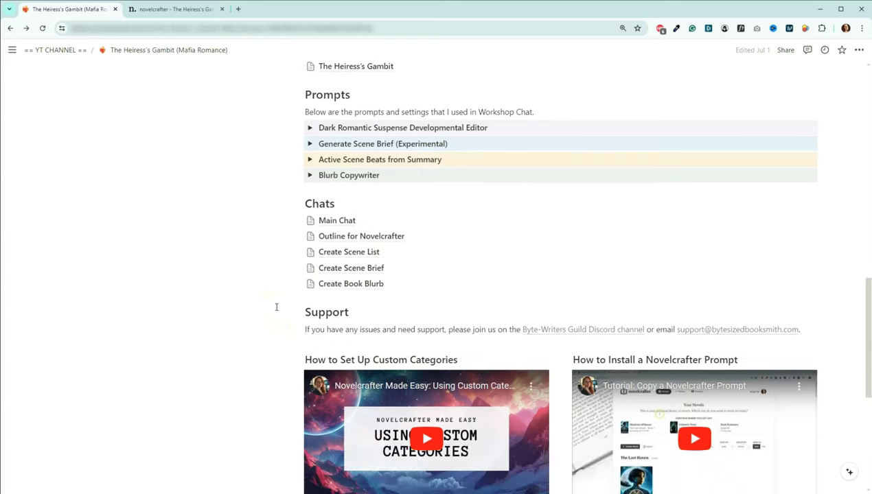
left_click(339, 221)
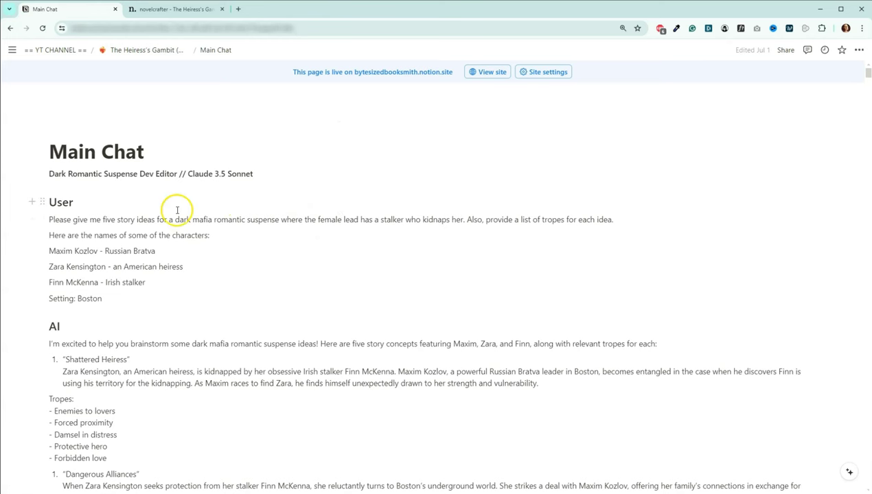
left_click_drag(50, 174, 177, 174)
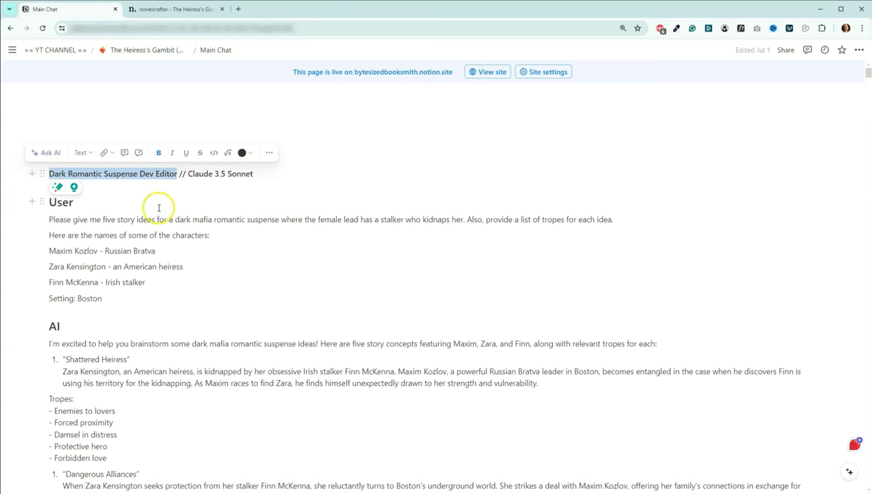
left_click(229, 180)
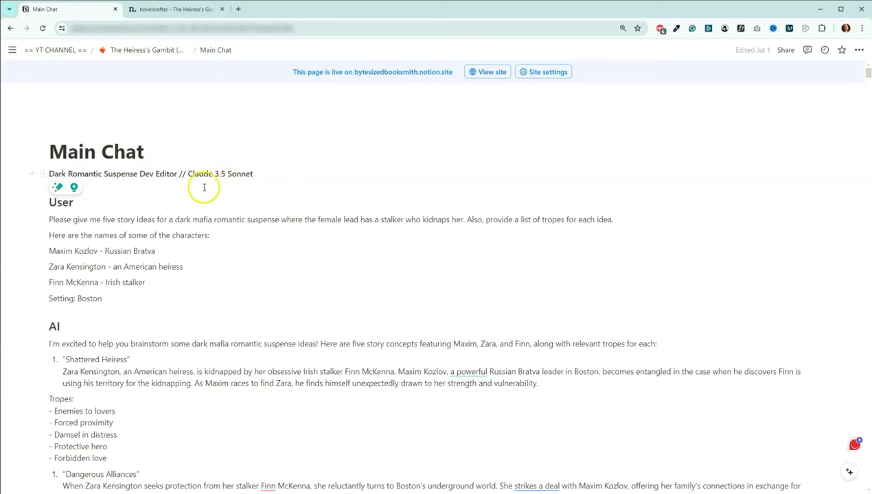
key("alt+Left")
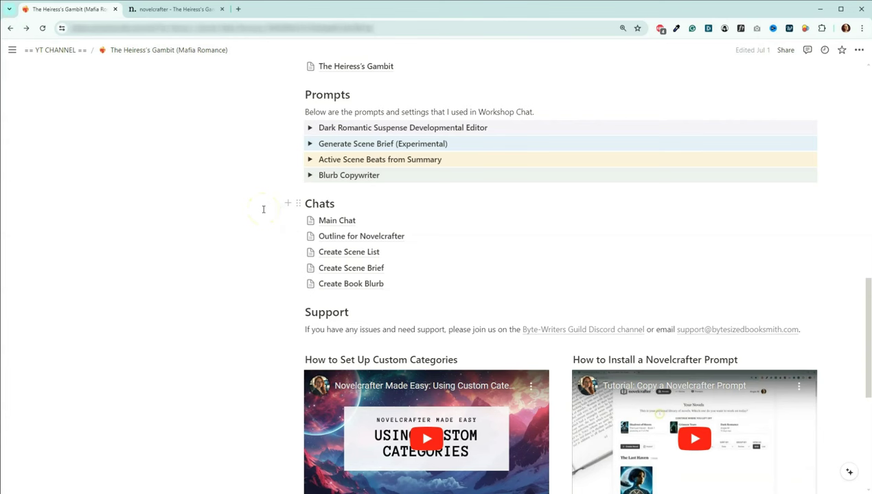
left_click(329, 236)
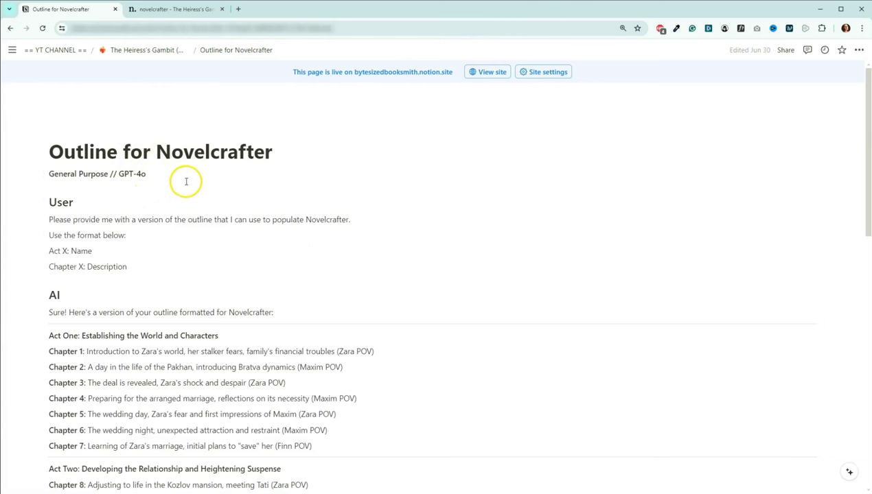
left_click(134, 51)
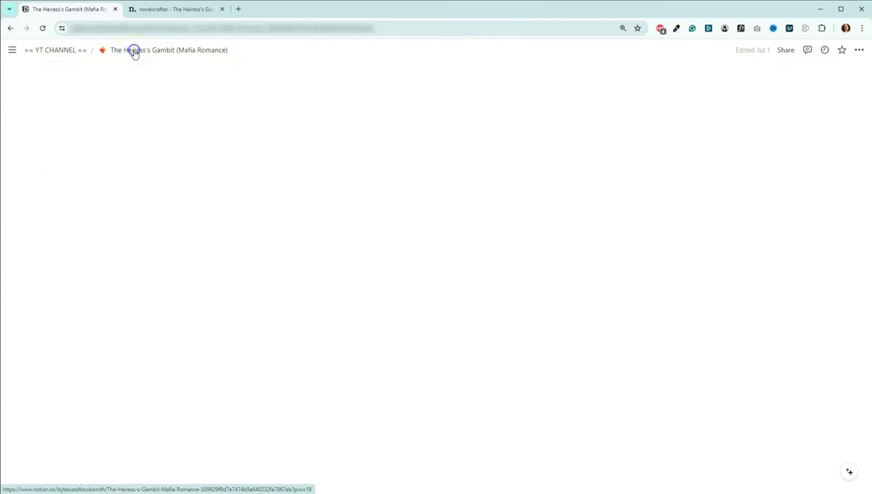
Look over the Support videos, Frequently Asked Questions and Change Log on the page, and return to its beginning.
scroll(368, 227, "down", 10)
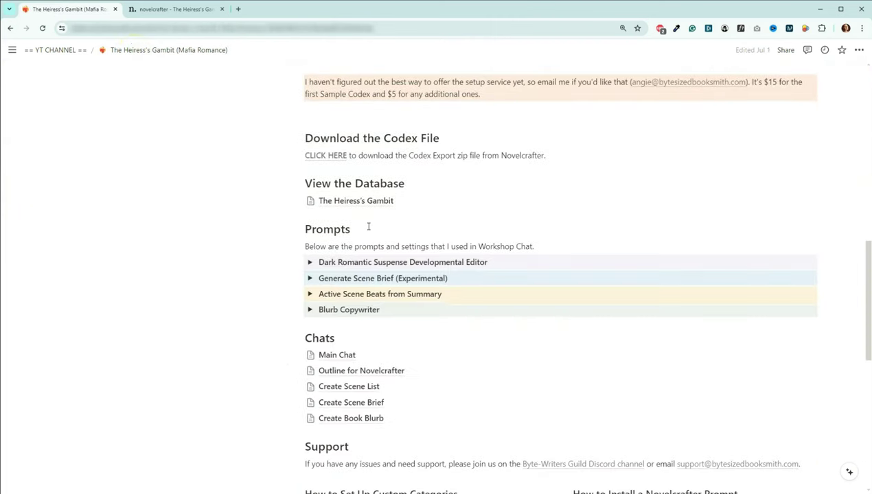
scroll(266, 228, "down", 4)
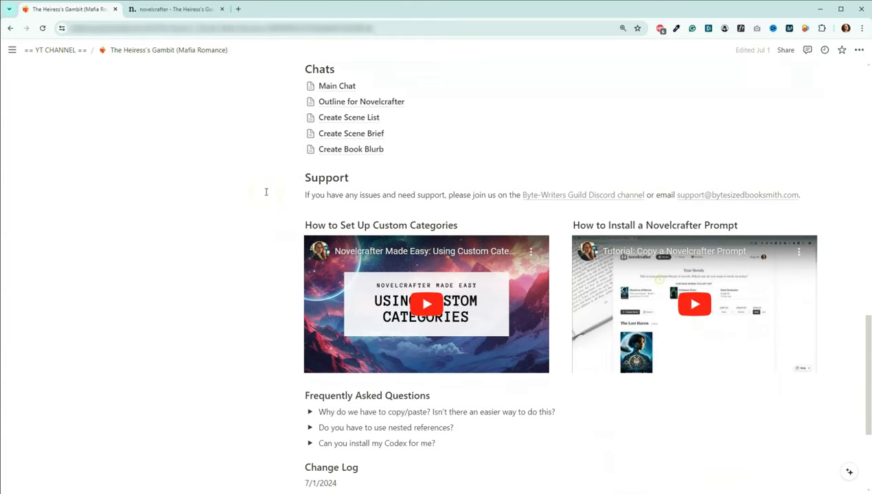
scroll(266, 217, "down", 1)
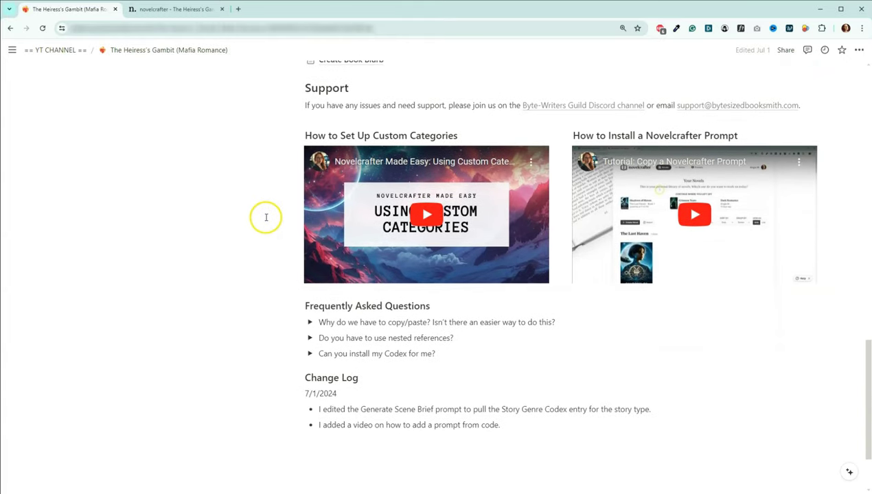
scroll(243, 343, "up", 1)
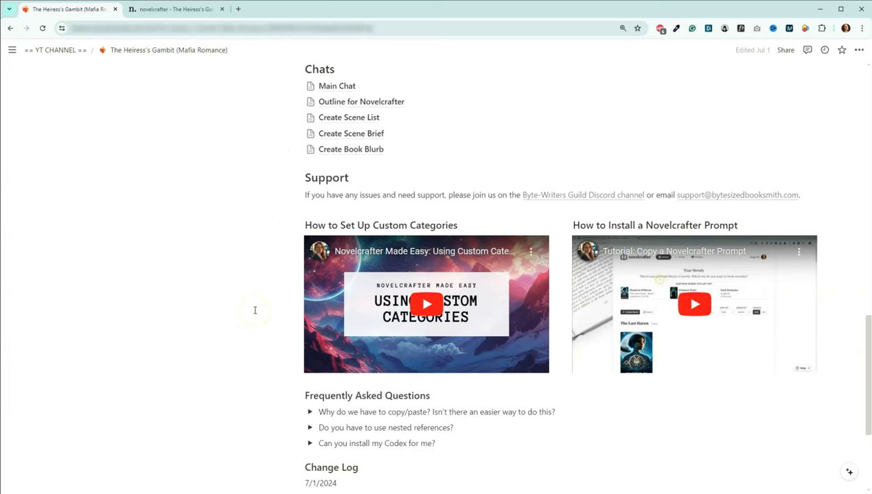
scroll(255, 310, "up", 5)
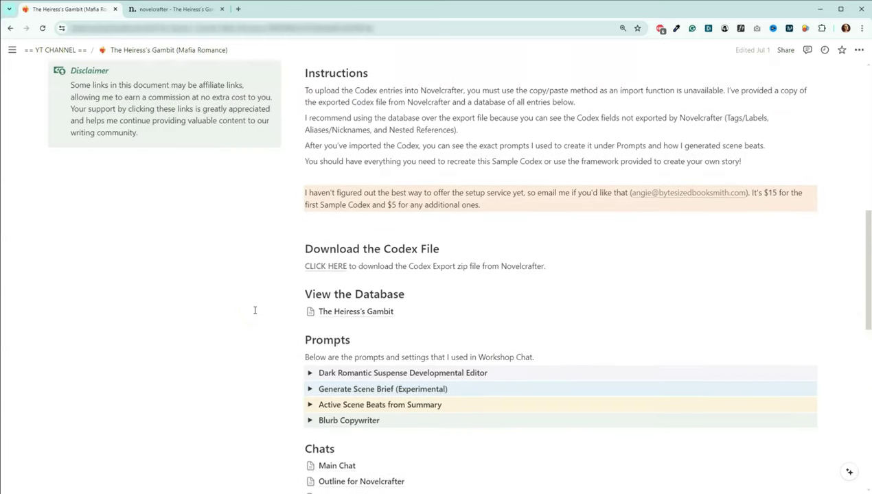
scroll(255, 310, "up", 3)
scroll(288, 266, "up", 3)
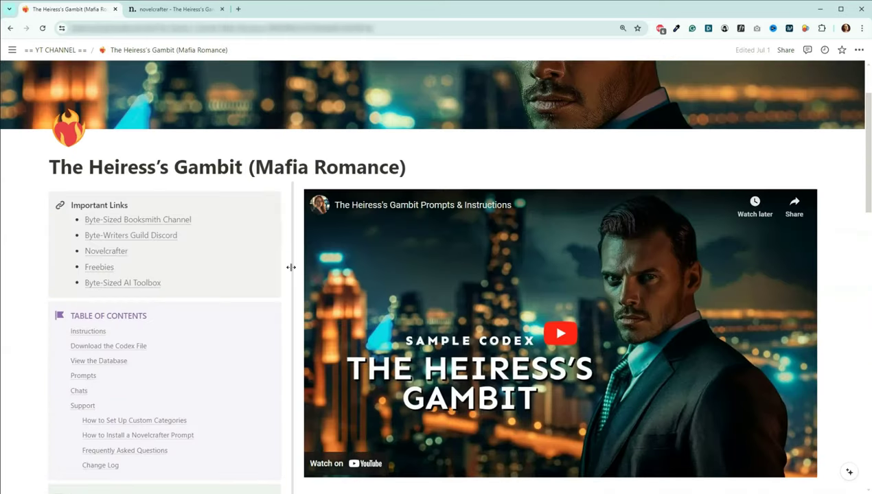
Switch to Novelcrafter and read through the Mafia Romance Framework Codex entry's description.
left_click(186, 10)
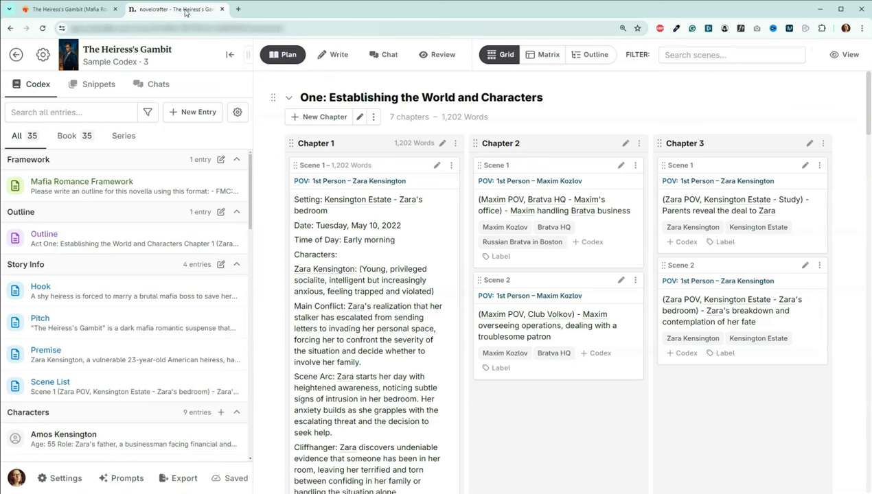
left_click(92, 182)
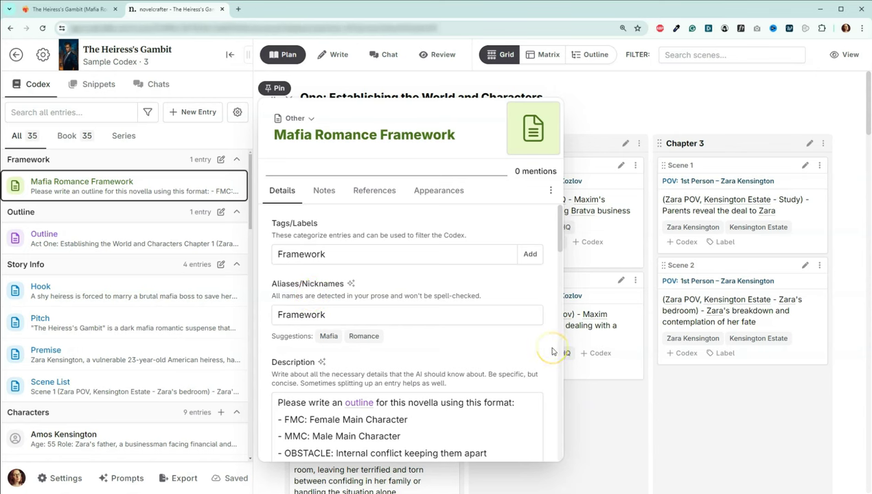
scroll(552, 351, "down", 3)
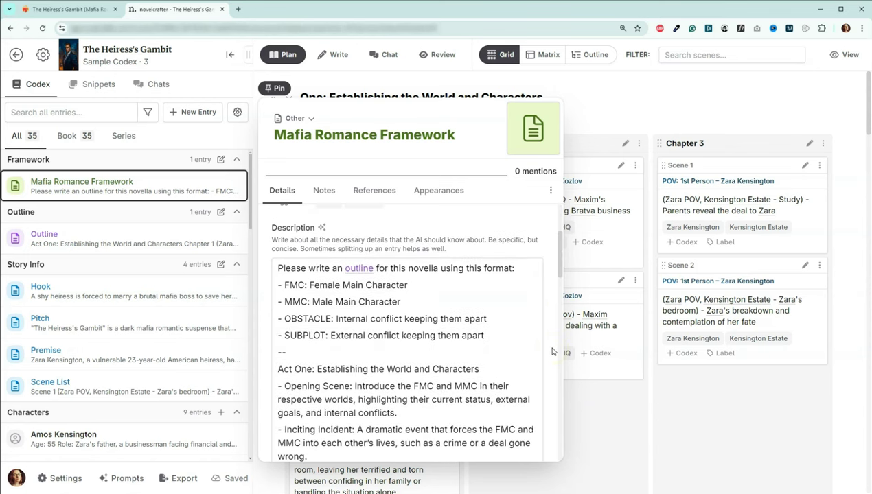
scroll(503, 283, "down", 5)
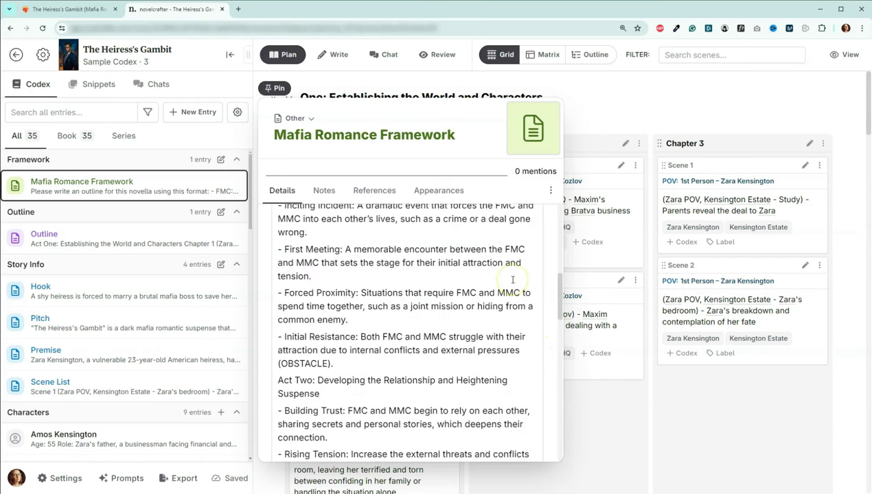
scroll(506, 286, "down", 3)
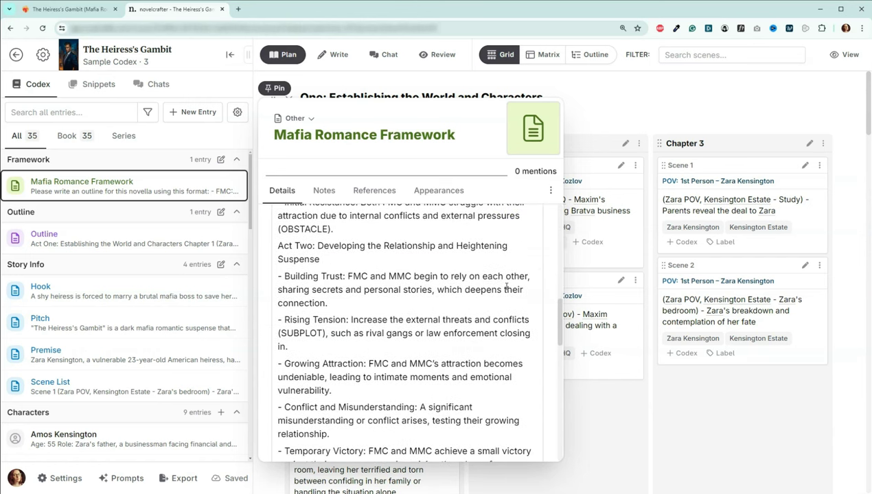
scroll(506, 287, "down", 3)
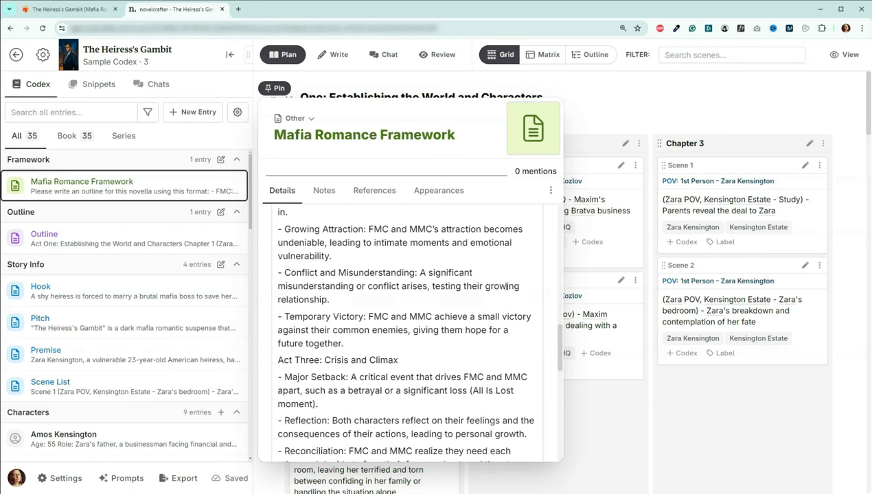
scroll(506, 286, "up", 10)
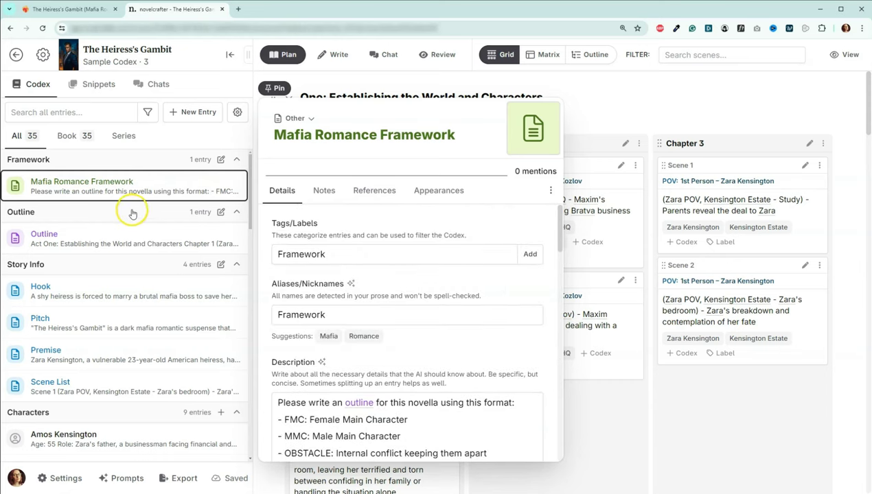
View the Outline, Hook, Pitch, Premise and Scene List Codex entries one after another, and close the last one.
left_click(127, 238)
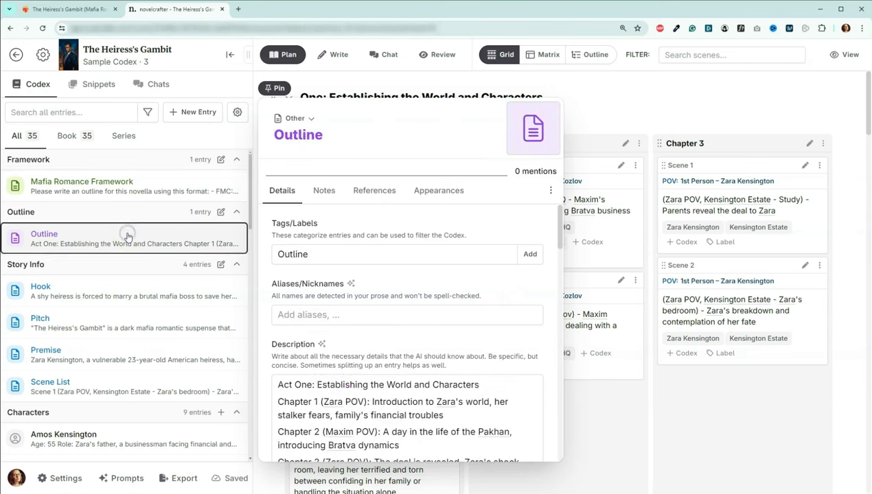
left_click(116, 287)
left_click(115, 327)
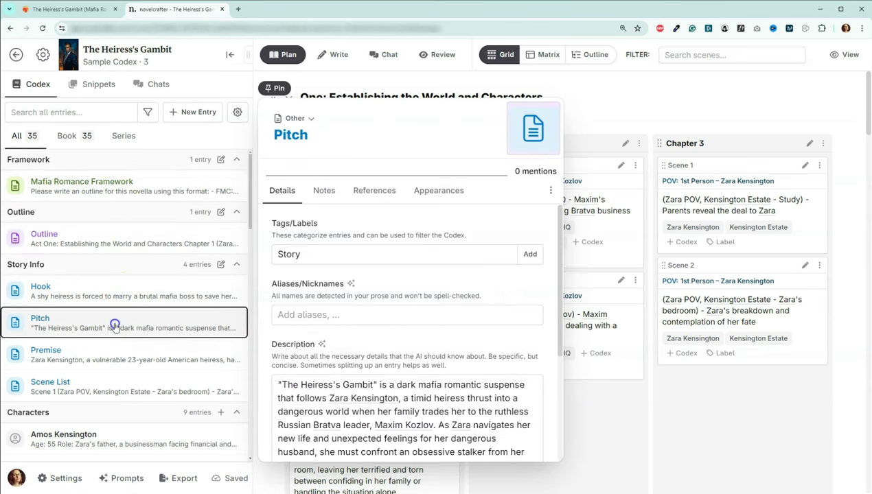
left_click(115, 358)
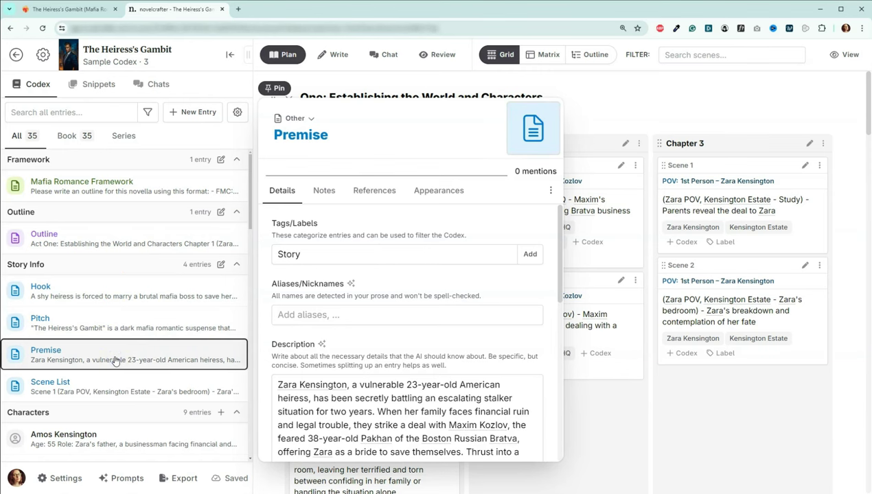
left_click(115, 383)
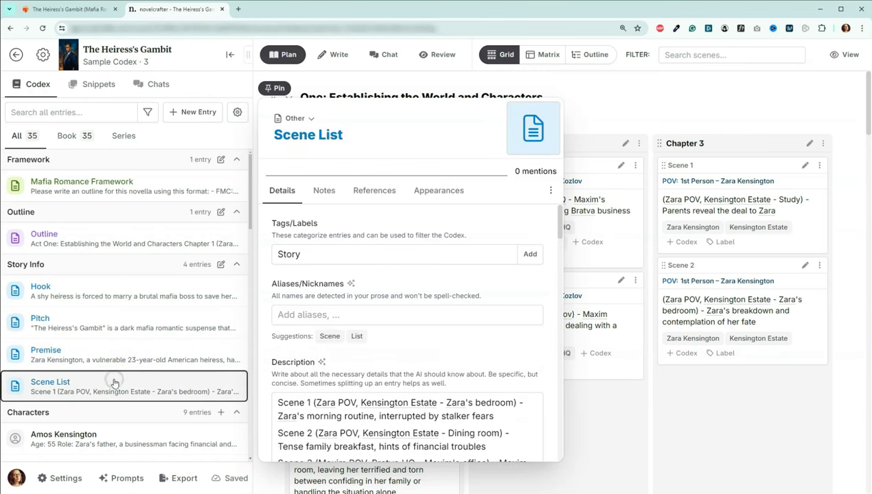
left_click(114, 383)
Look over the Characters section of the Codex and view the protagonist's entry with its tag and aliases.
scroll(125, 323, "down", 2)
scroll(130, 309, "down", 5)
scroll(135, 319, "down", 3)
scroll(130, 309, "up", 2)
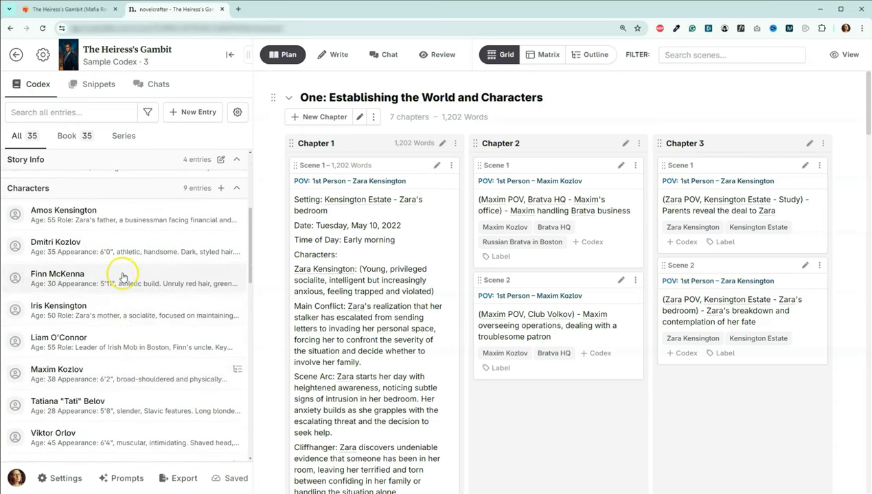
scroll(122, 276, "down", 4)
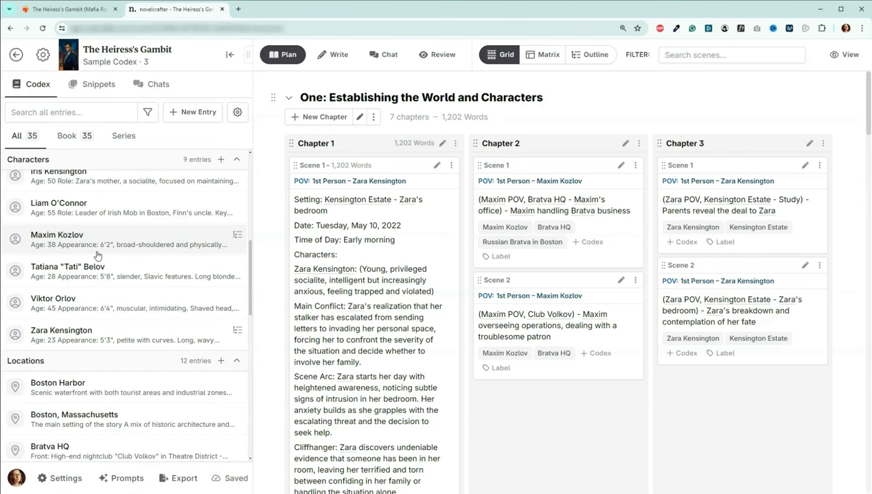
left_click(89, 335)
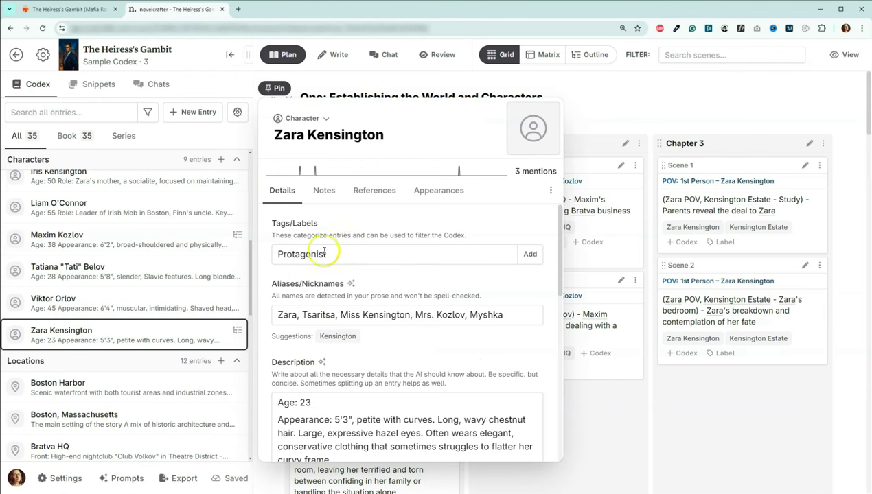
scroll(299, 254, "down", 1)
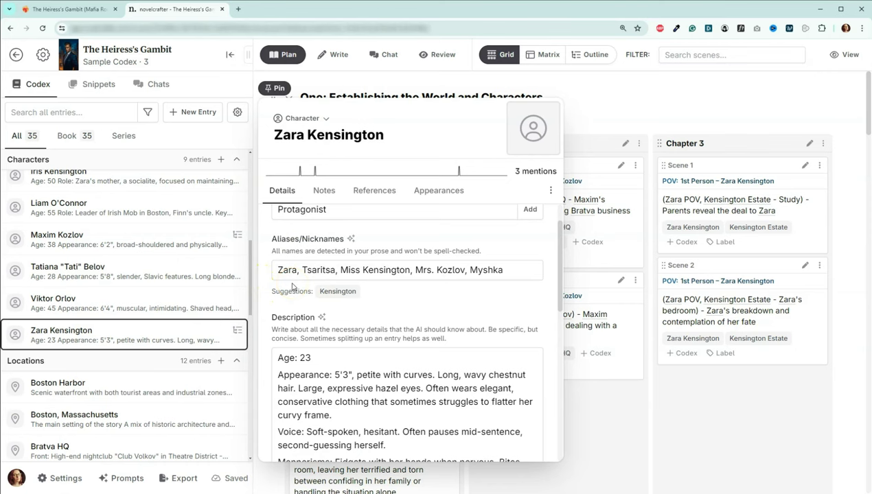
Retype the comma before the last alias and the period after Mrs in the protagonist's aliases.
left_click(477, 268)
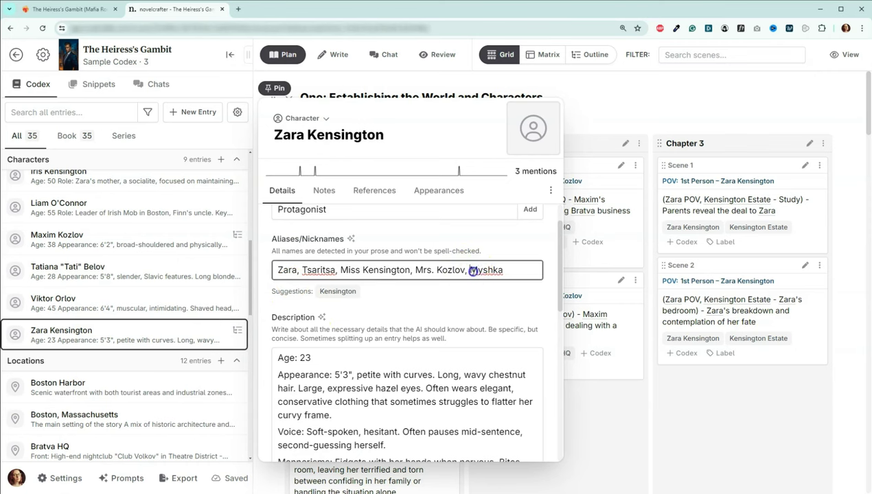
left_click(467, 270)
key("BackSpace")
type(",")
left_click(432, 270)
key("BackSpace")
scroll(315, 341, "down", 1)
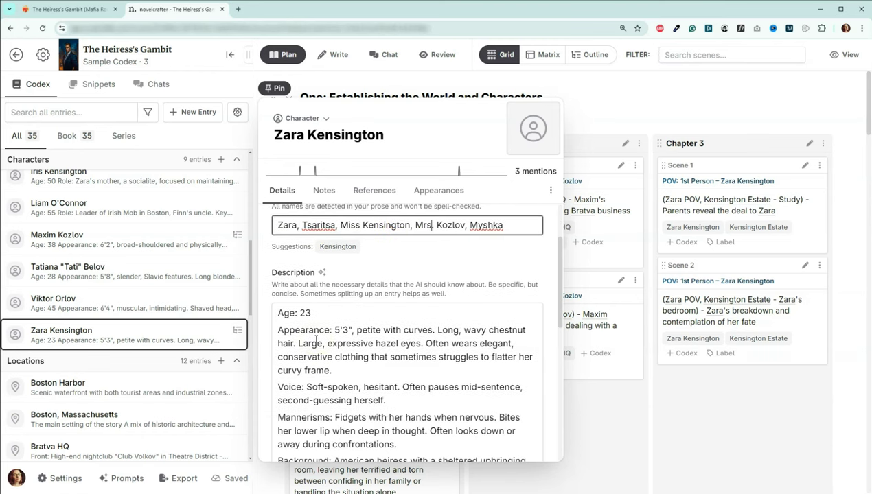
type(".")
Read through the protagonist's description from Age and Appearance to Pet Name and Character Arc.
left_click(340, 366)
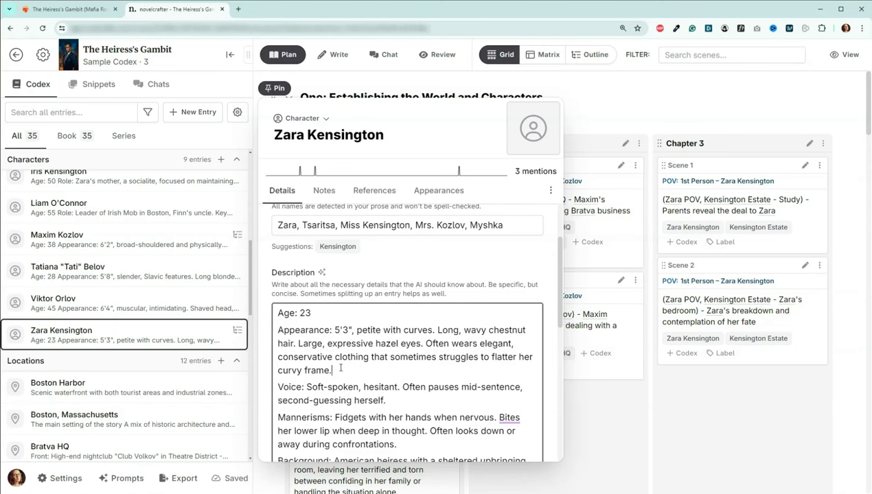
scroll(357, 395, "down", 1)
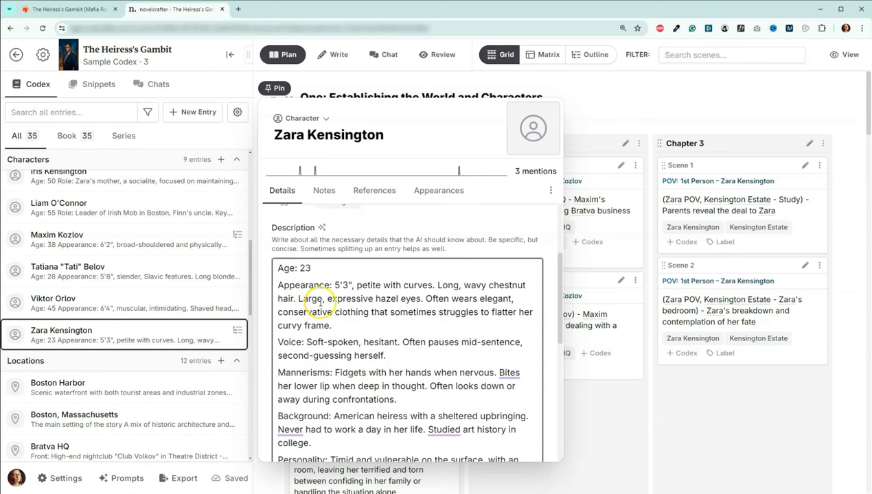
scroll(320, 302, "down", 1)
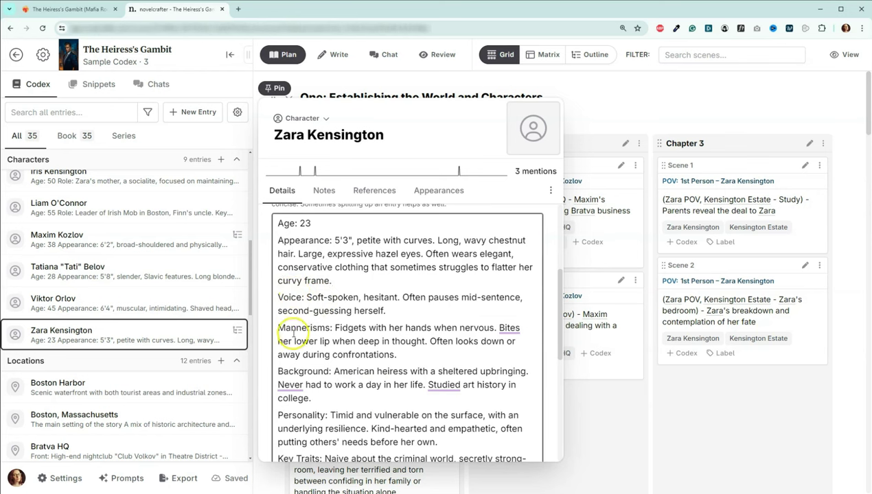
scroll(310, 333, "down", 1)
scroll(306, 321, "down", 1)
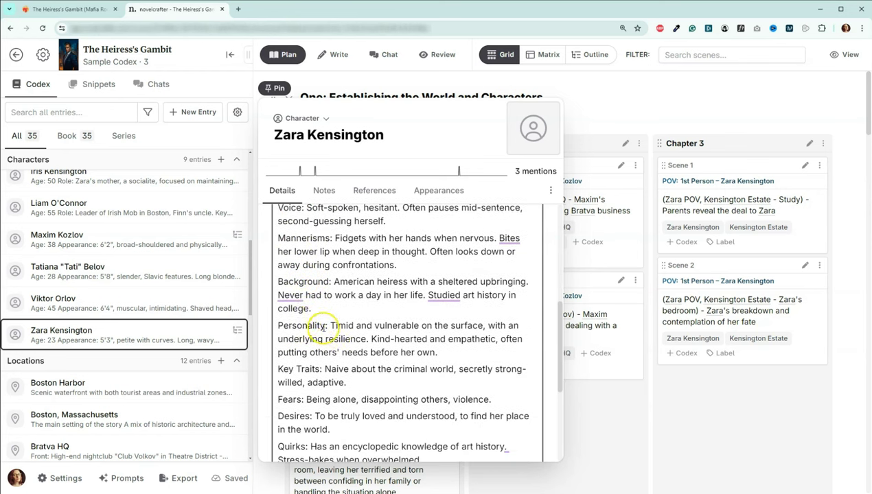
scroll(295, 326, "down", 1)
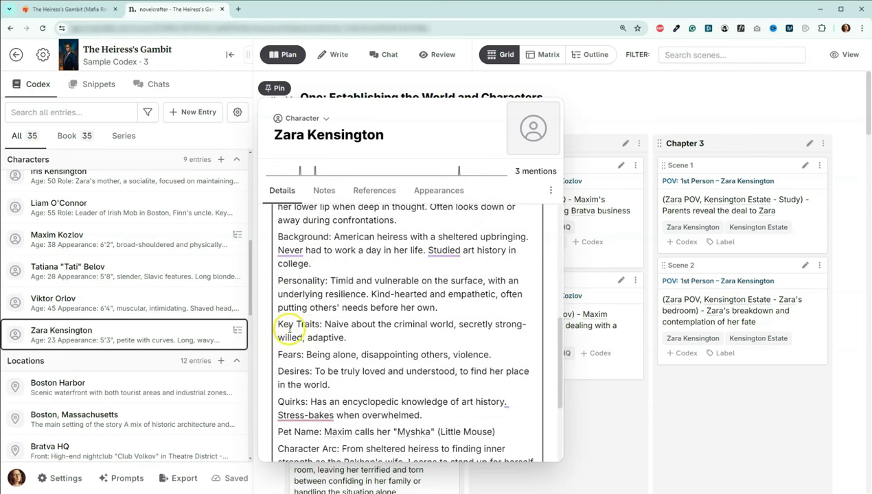
scroll(285, 355, "down", 1)
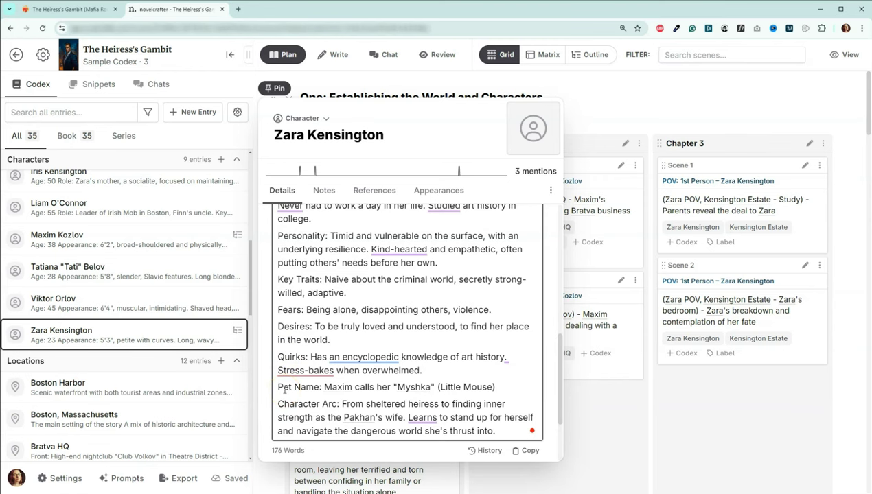
left_click(288, 401)
View the love interest's tag, aliases and description, and the description of the protagonist's father.
left_click(66, 243)
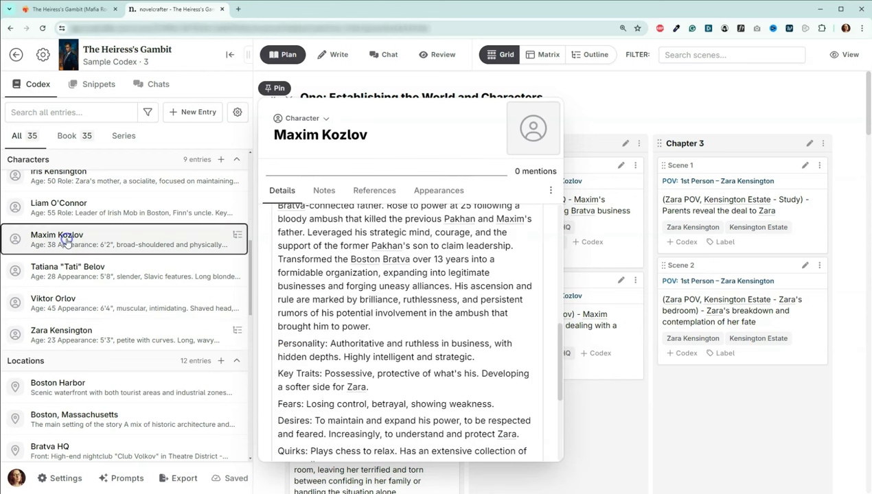
scroll(330, 275, "up", 1)
scroll(331, 273, "up", 5)
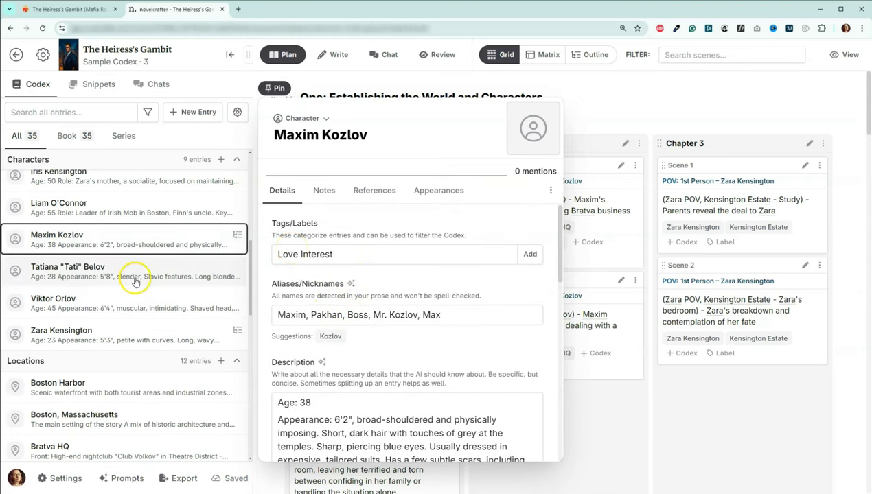
scroll(126, 273, "up", 3)
left_click(103, 264)
scroll(341, 293, "down", 2)
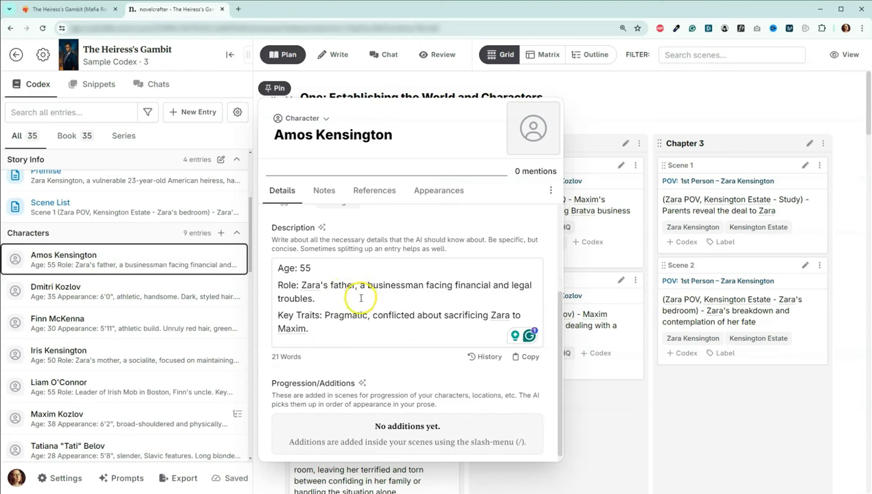
View the Boston Harbor, Boston, Massachusetts and Bratva HQ location entries one after another.
scroll(154, 297, "down", 4)
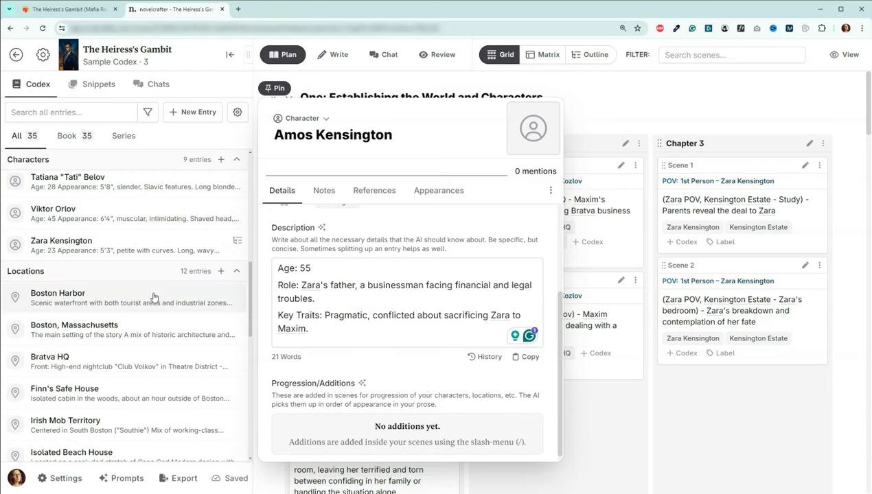
left_click(118, 298)
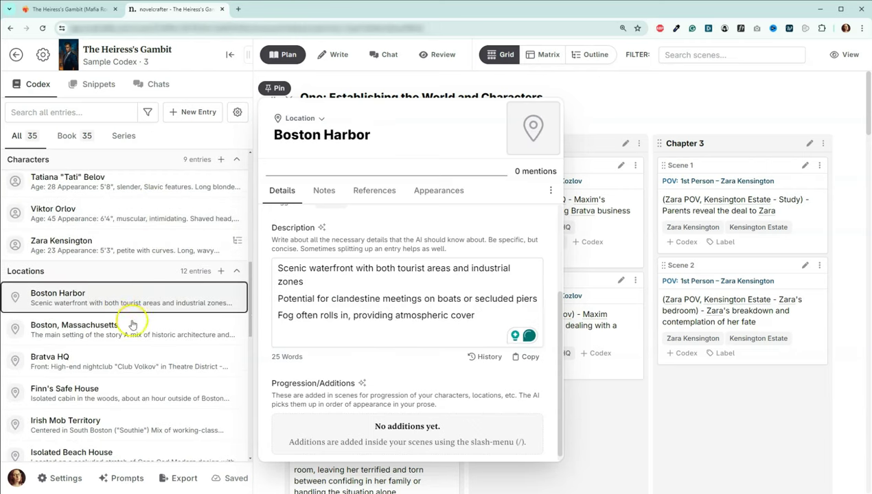
scroll(153, 319, "down", 1)
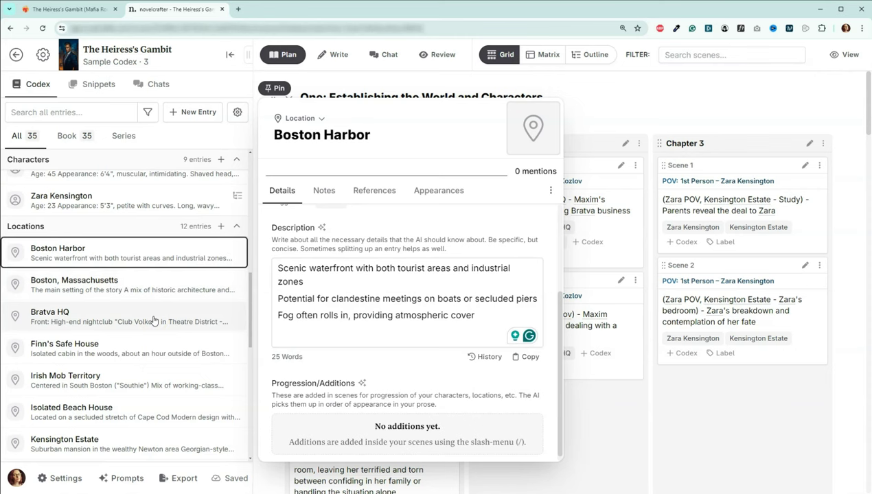
left_click(128, 293)
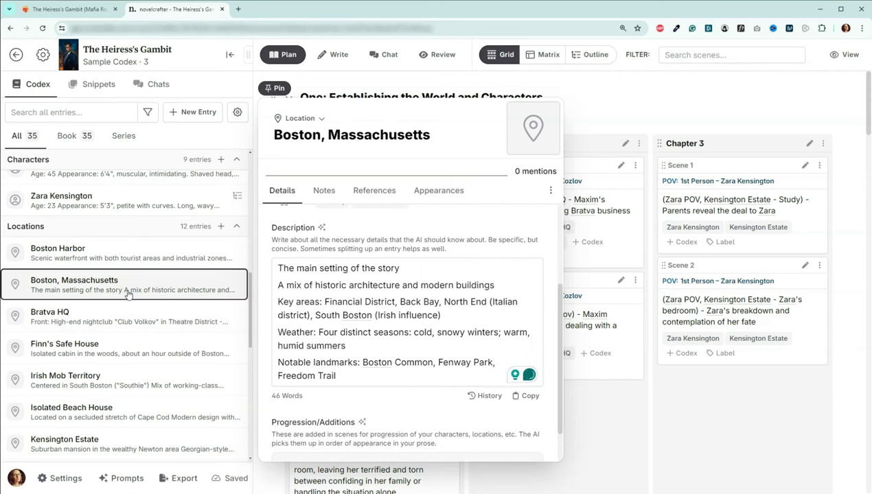
left_click(129, 310)
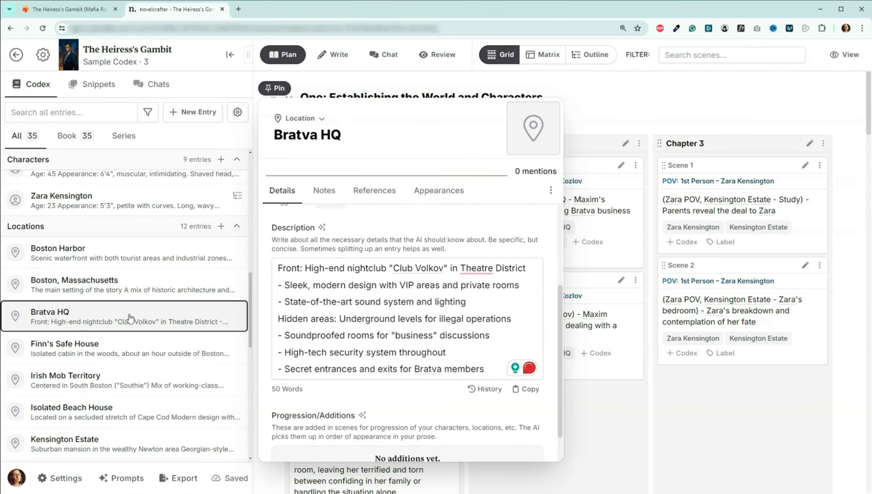
View the location entries Finn's Safe House, Isolated Beach House, Kozlov Estate and Kozlov Mansion Master Suite in turn.
scroll(127, 316, "down", 2)
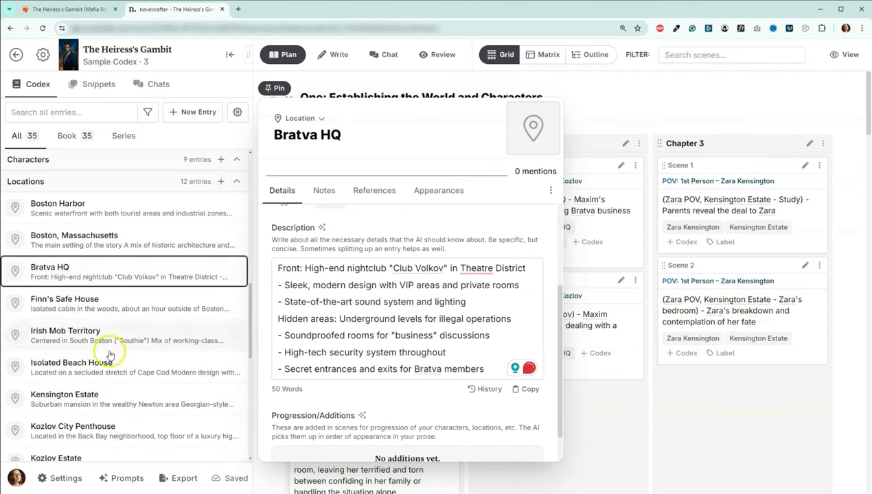
left_click(90, 303)
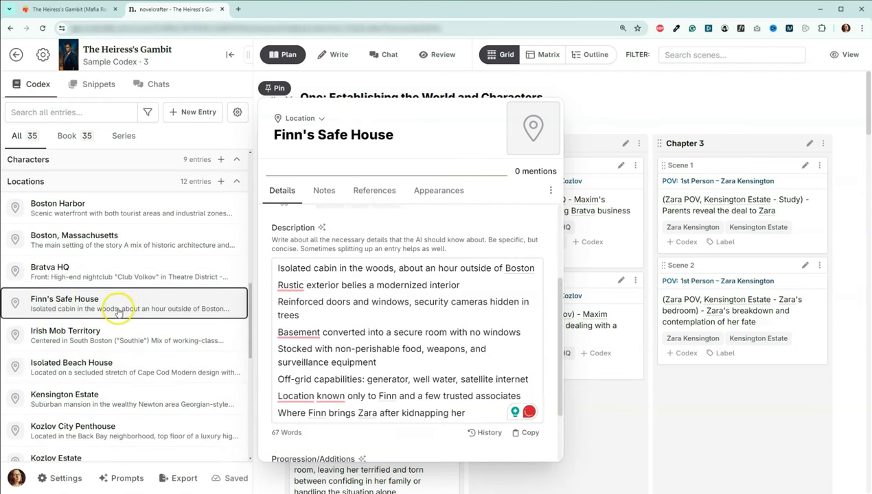
left_click(109, 371)
scroll(159, 337, "down", 3)
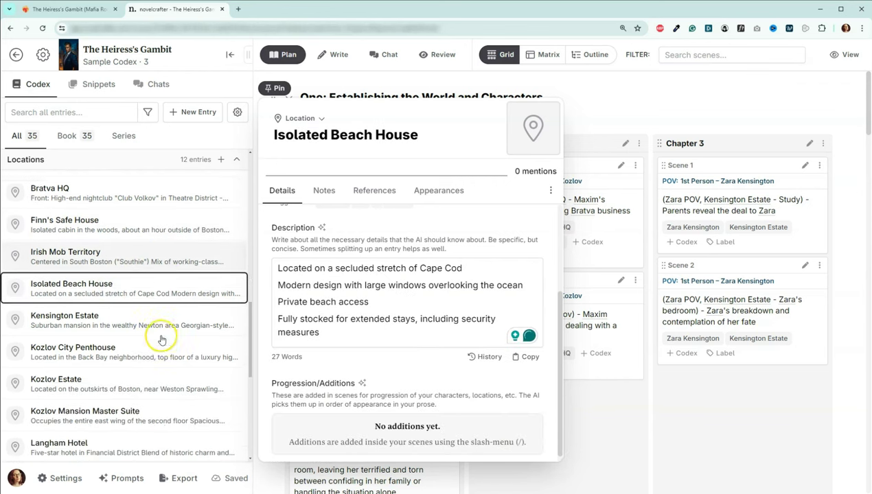
scroll(120, 343, "down", 3)
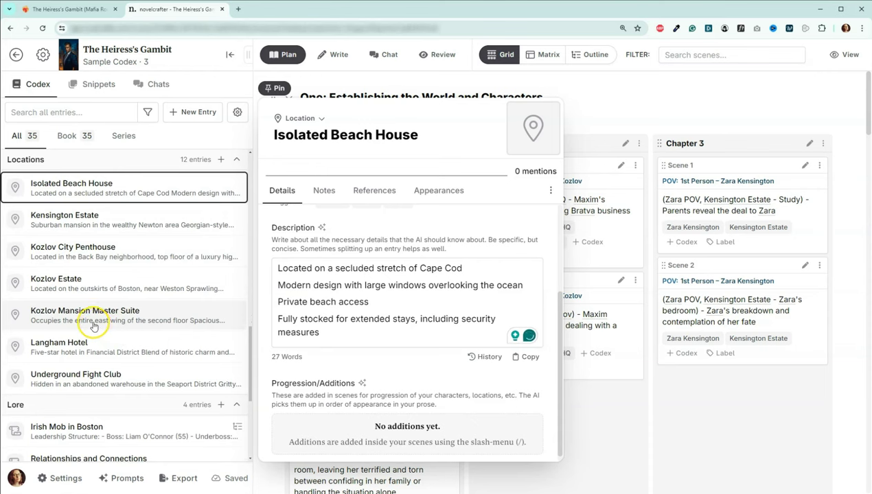
left_click(77, 295)
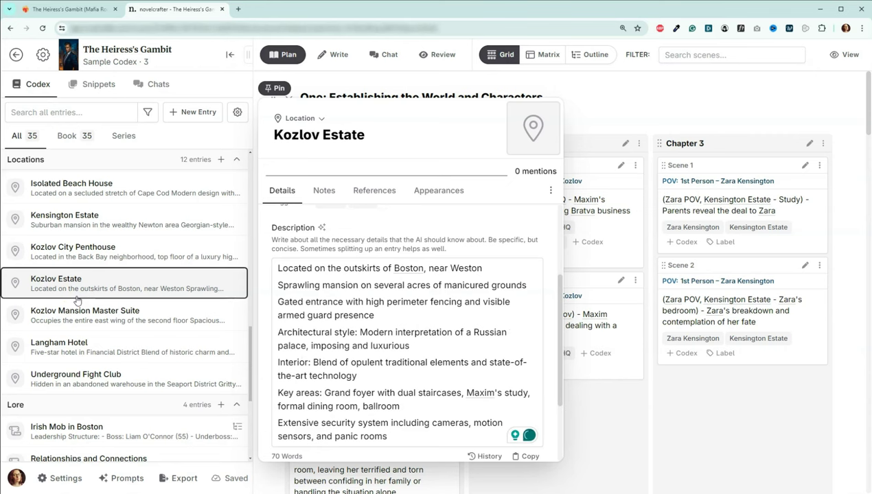
left_click(80, 312)
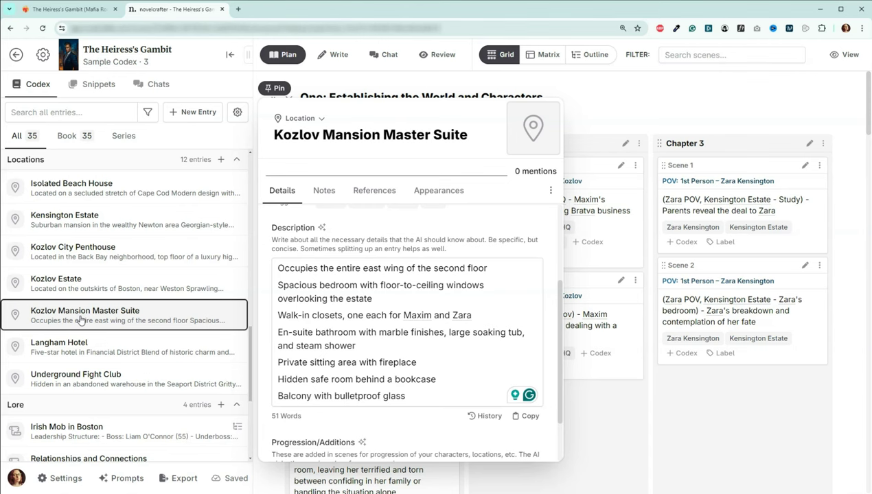
Read the Irish Mob in Boston lore entry's description, from Leadership Structure through Cultural Elements.
scroll(118, 275, "down", 3)
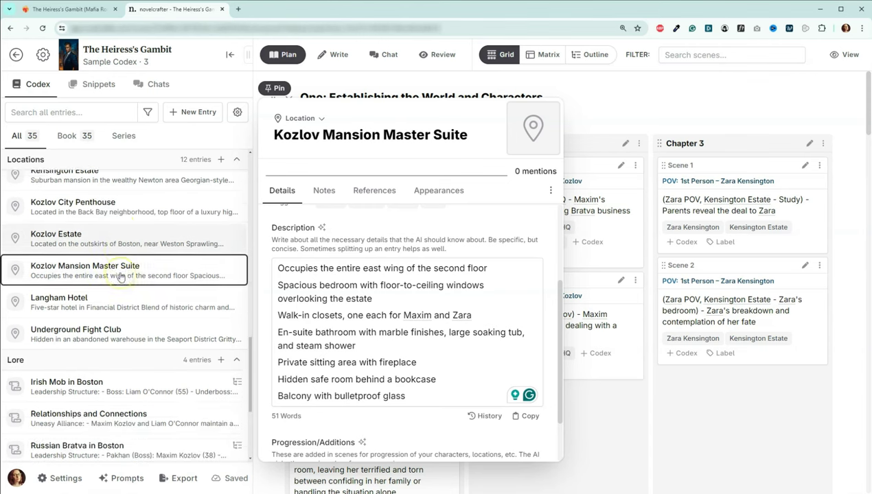
scroll(110, 309, "down", 1)
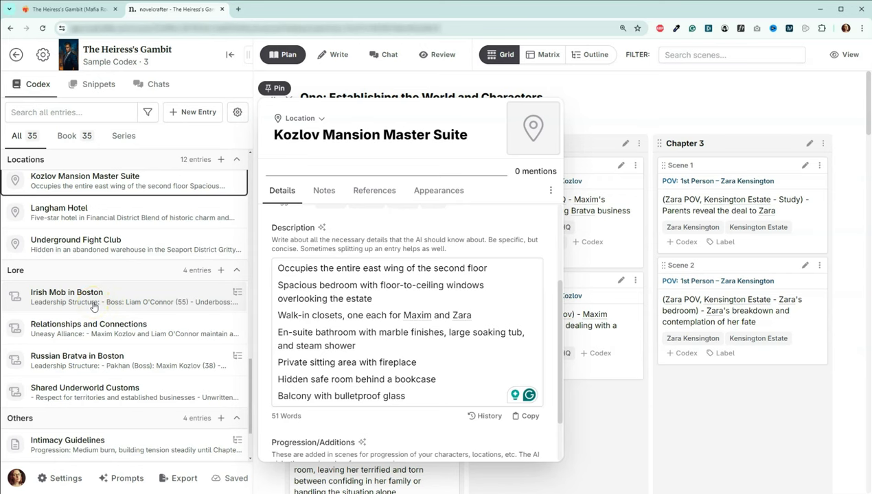
left_click(94, 306)
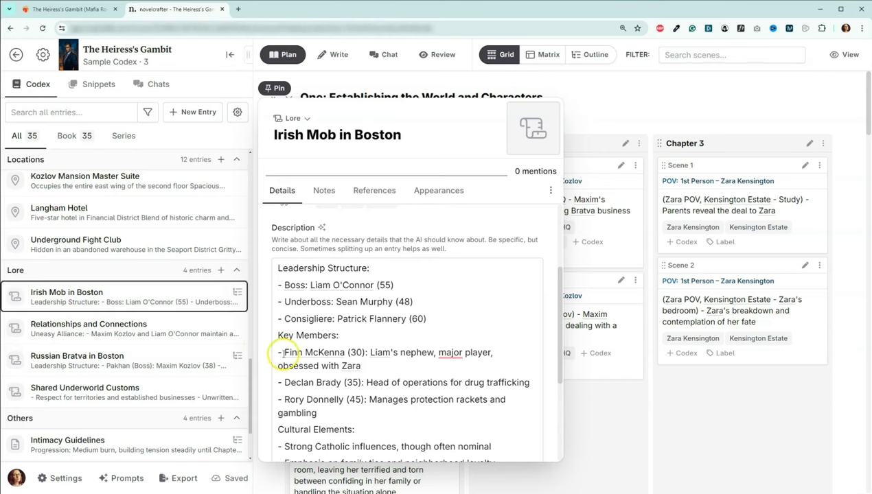
scroll(364, 307, "down", 2)
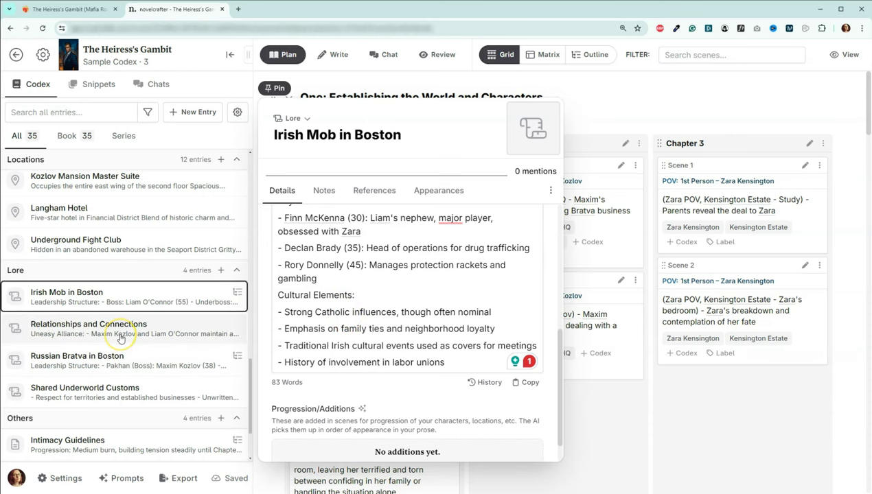
View the Shared Underworld Customs, Russian Bratva in Boston, and Relationships and Connections lore entries in turn.
left_click(124, 396)
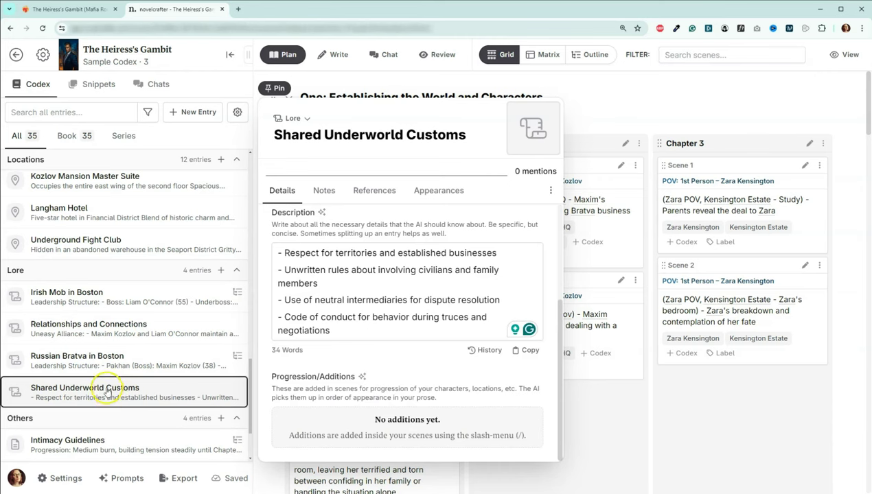
left_click(93, 363)
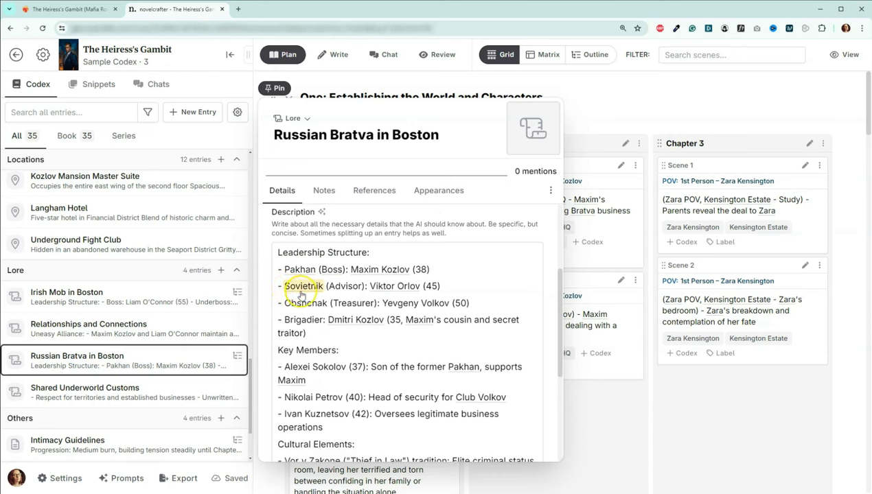
scroll(288, 288, "down", 2)
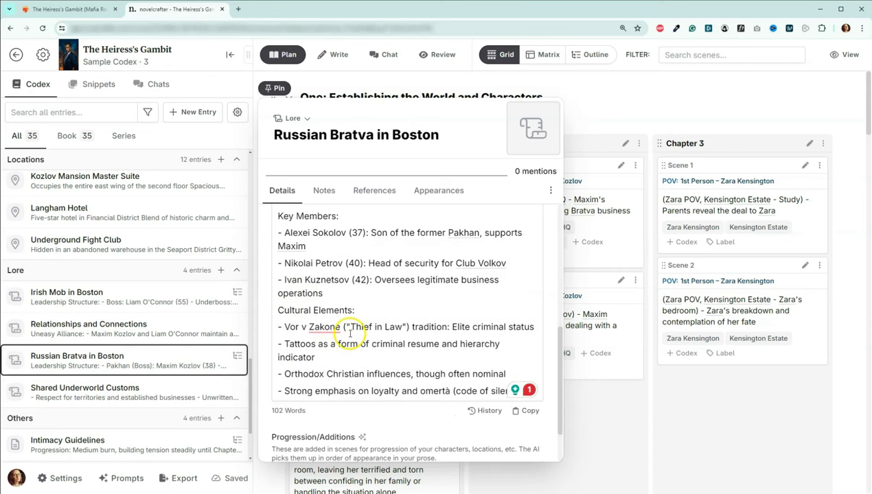
scroll(377, 306, "down", 1)
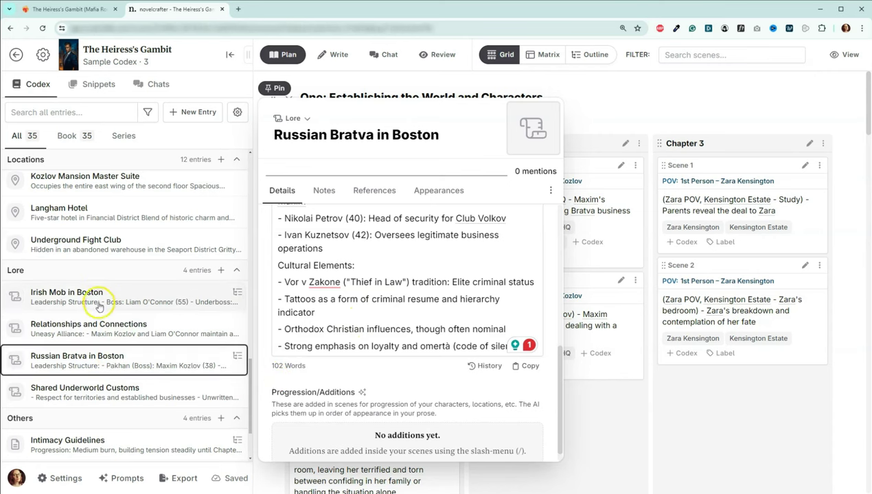
left_click(100, 334)
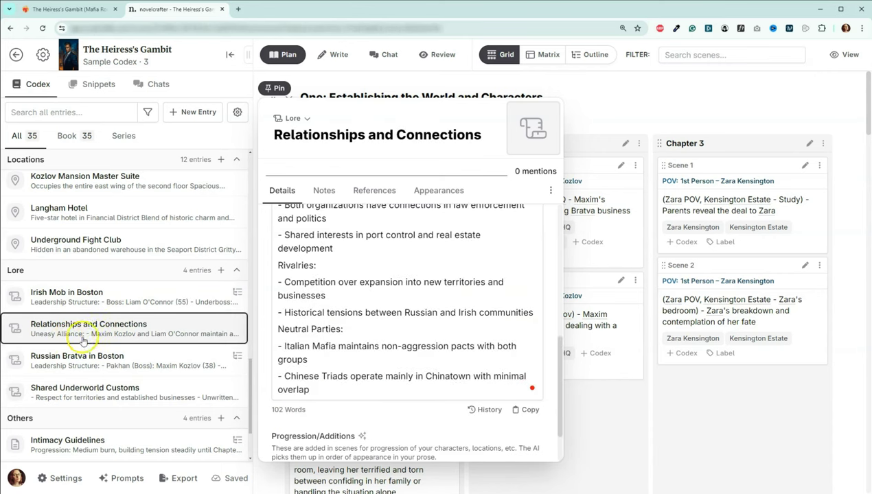
Read the Relationships and Connections description from Uneasy Alliance through Neutral Parties.
scroll(361, 313, "up", 5)
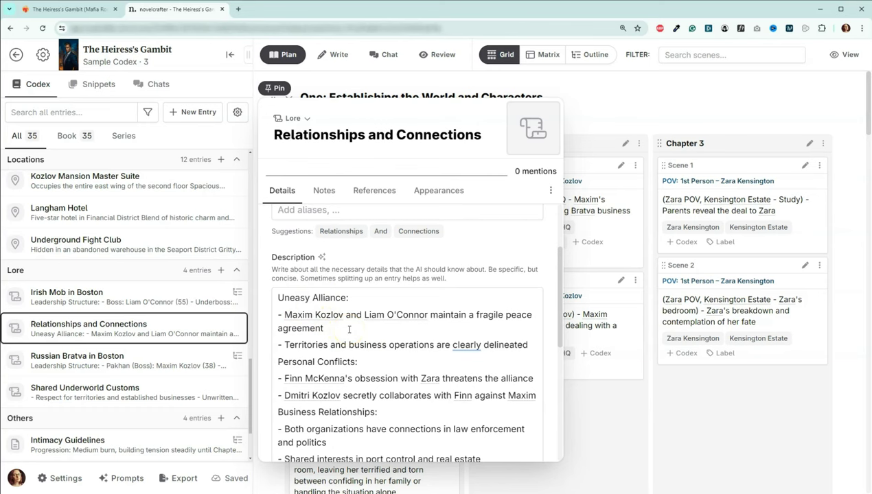
scroll(349, 330, "down", 2)
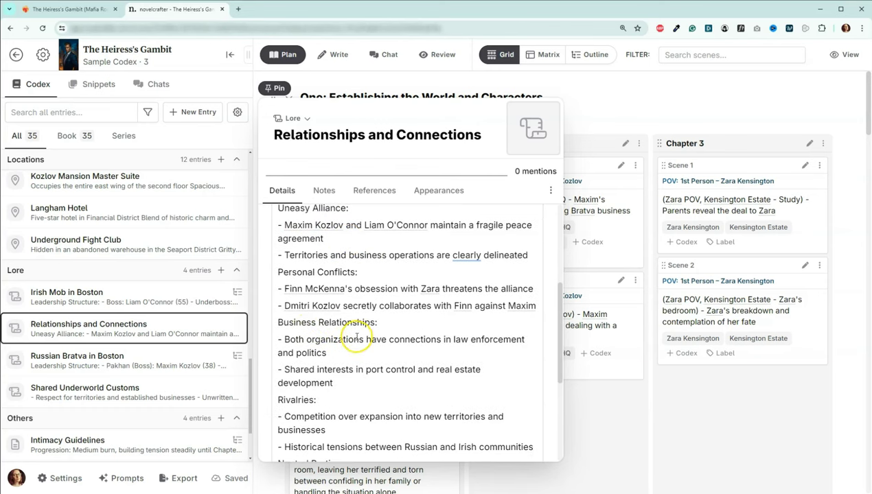
scroll(357, 338, "down", 1)
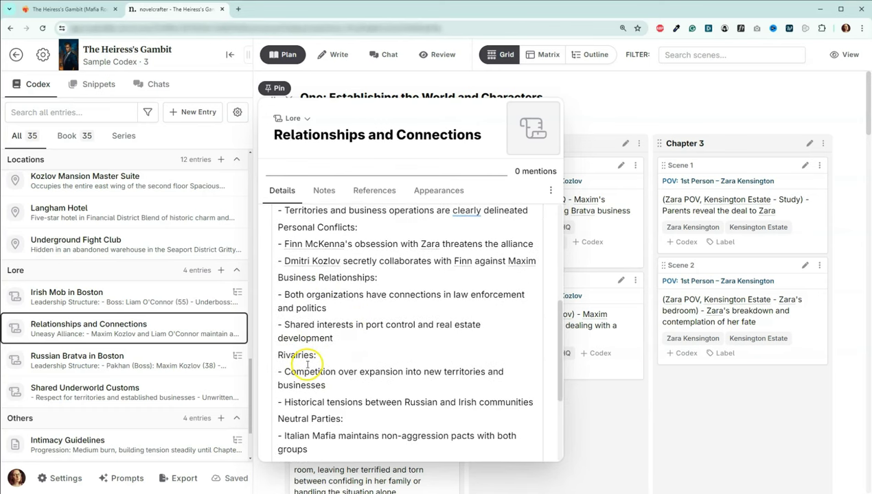
scroll(307, 364, "down", 2)
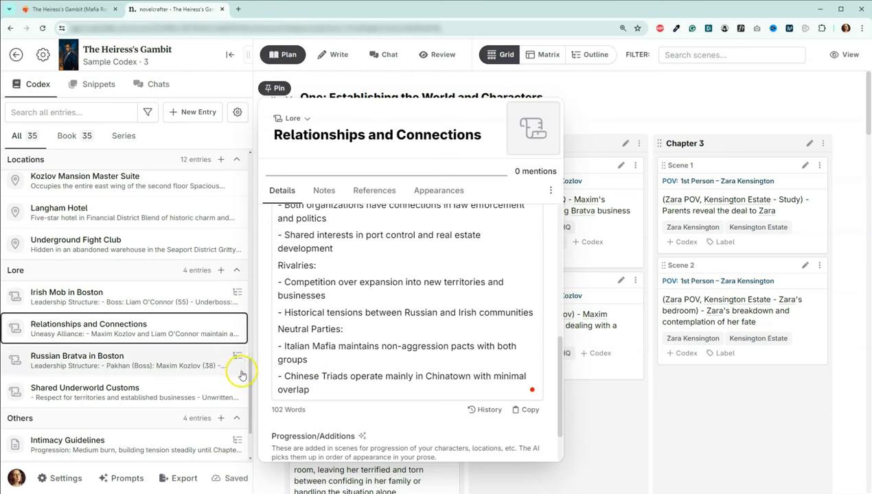
Open the Intimacy Guidelines entry in the Others category and view its details from the beginning.
scroll(184, 354, "down", 1)
scroll(183, 353, "down", 1)
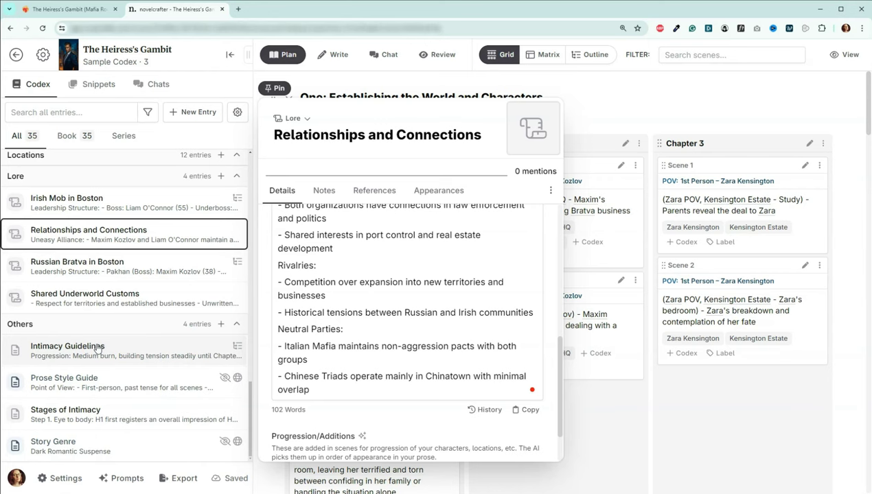
left_click(96, 348)
scroll(324, 372, "up", 5)
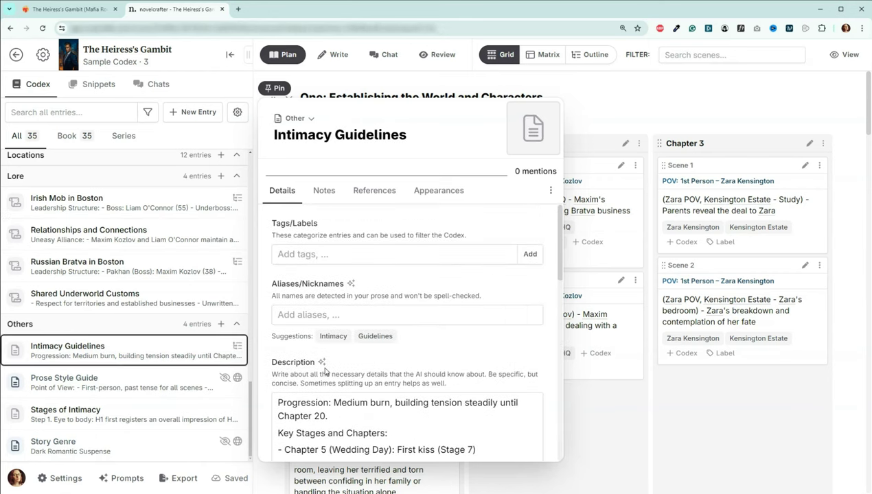